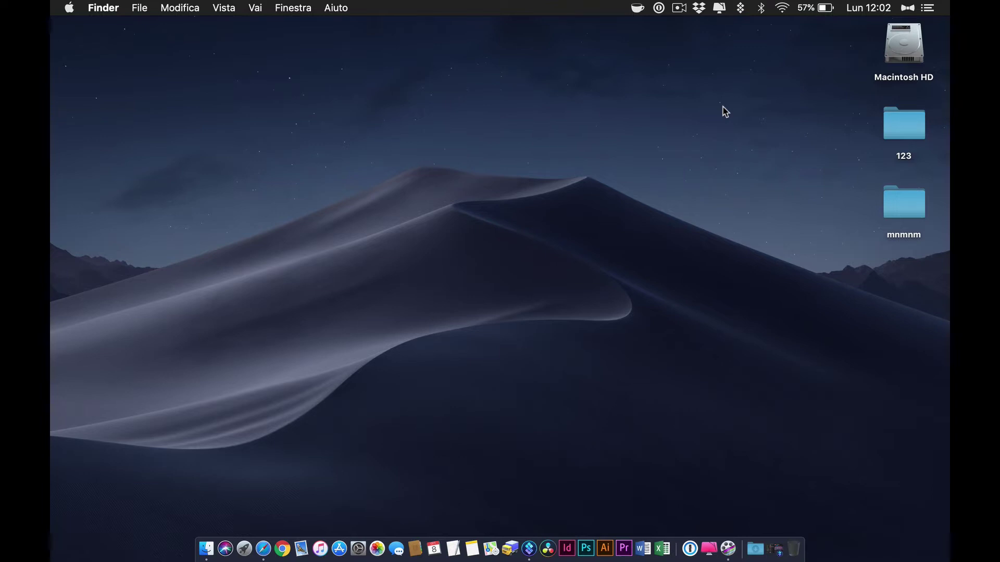
# Step: Open CleanMyMac X
pyautogui.click(709, 546)
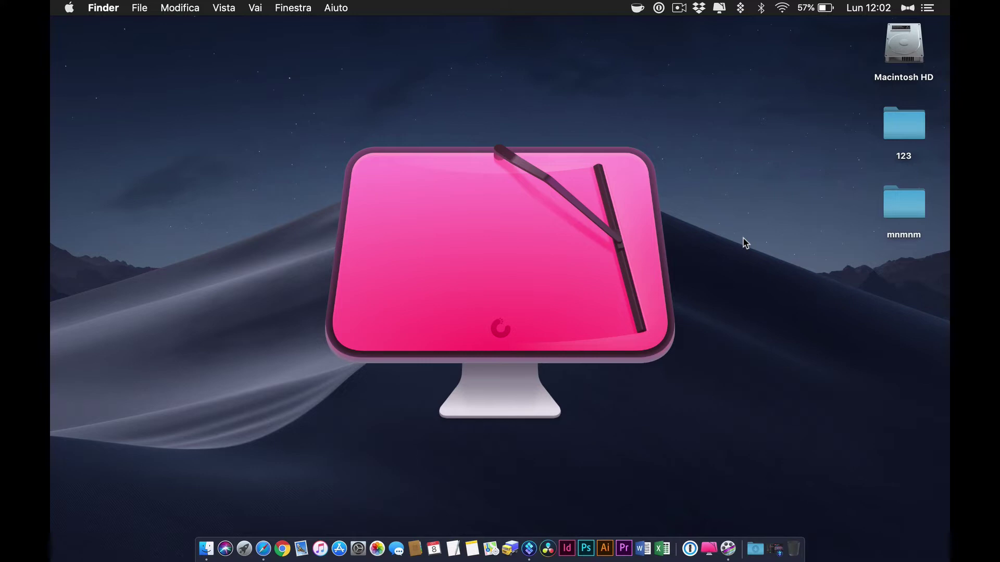
pyautogui.click(709, 548)
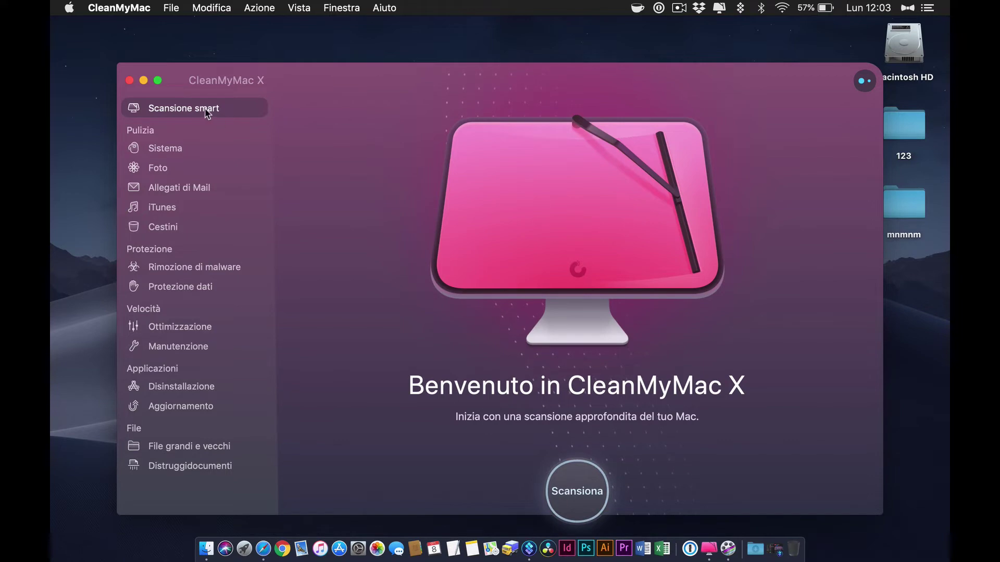
# Step: Look through the Sistema, Foto, Allegati di Mail, iTunes and Cestini cleanup modules
pyautogui.click(176, 148)
pyautogui.click(171, 167)
pyautogui.click(173, 187)
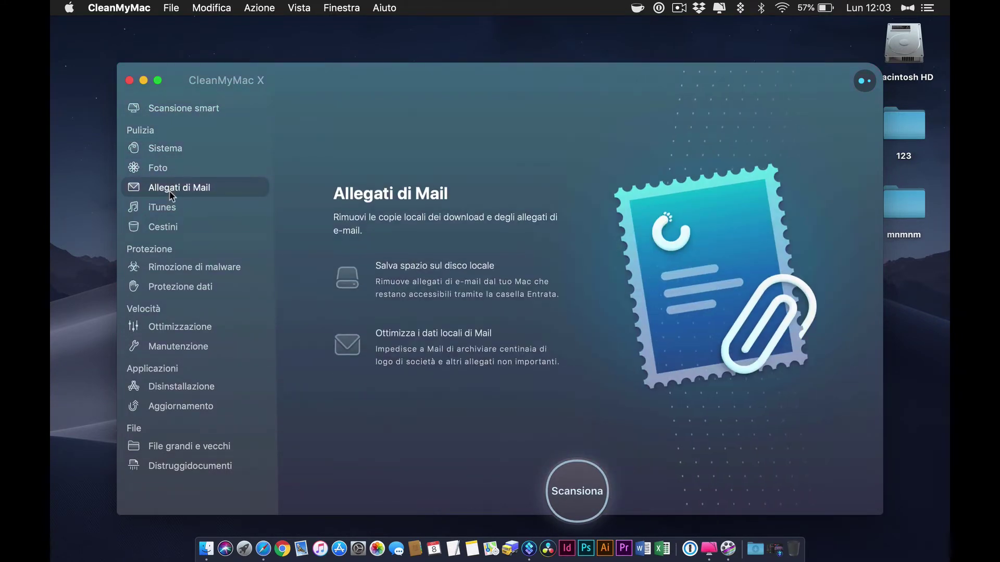
pyautogui.click(171, 207)
pyautogui.click(167, 230)
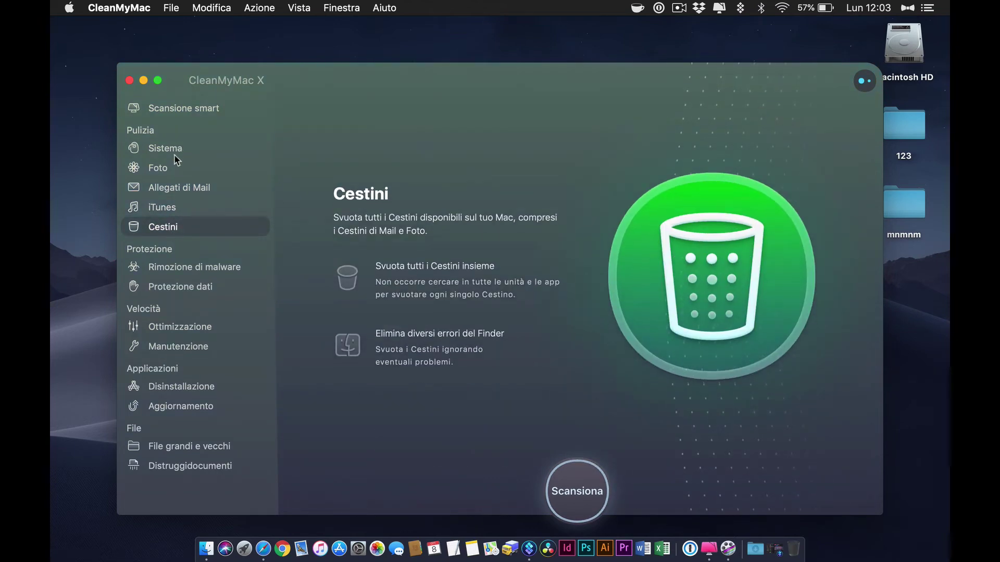
# Step: Run a Scansione smart and carry out its recommended cleanup and speed tasks, quitting all the applications that block the cleaning
pyautogui.click(172, 109)
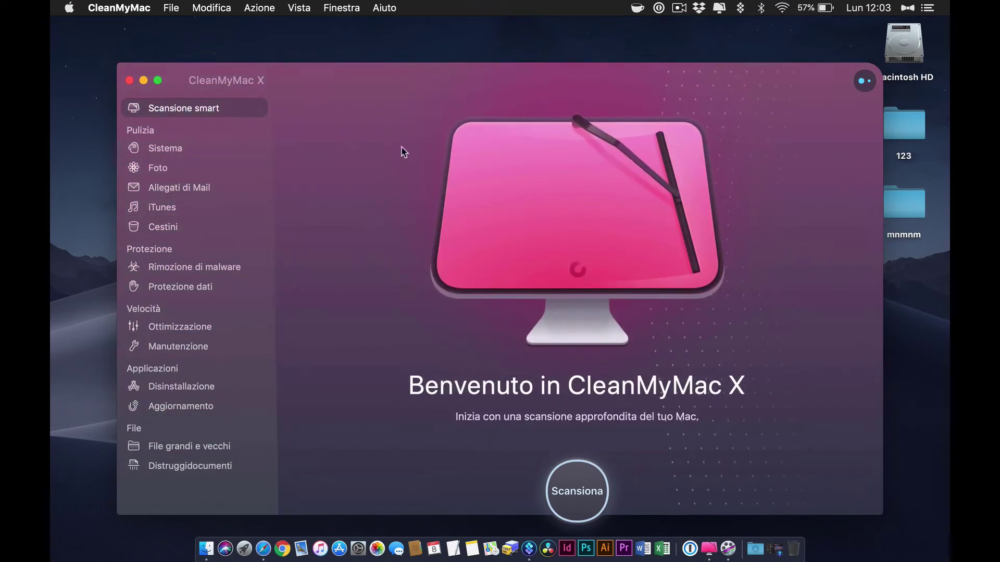
pyautogui.click(573, 481)
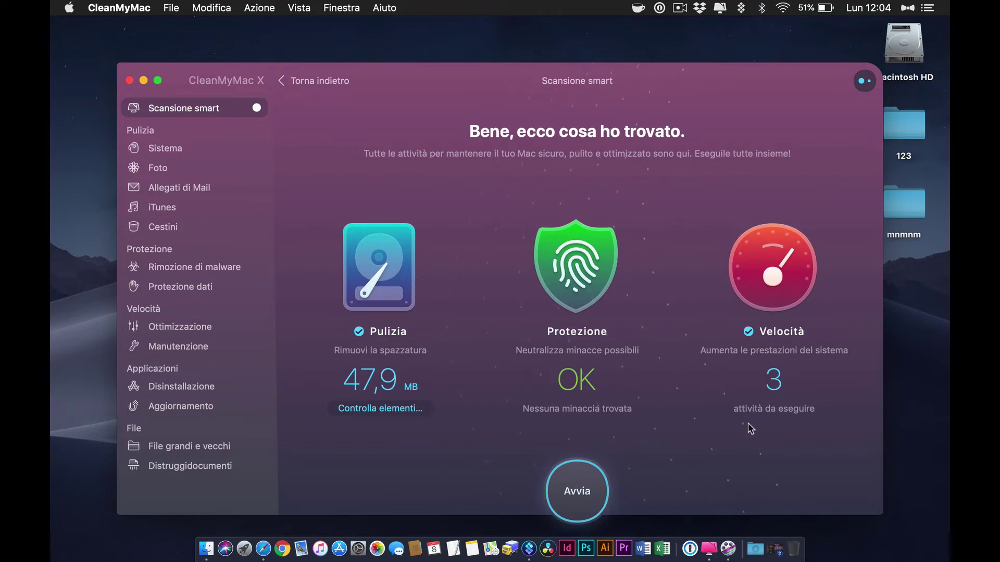
pyautogui.click(572, 497)
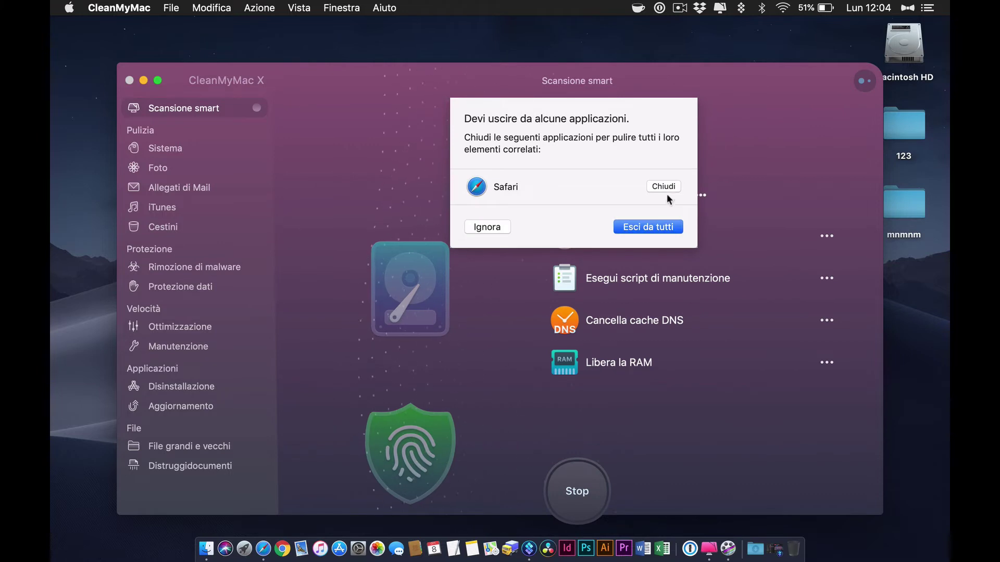
pyautogui.click(657, 228)
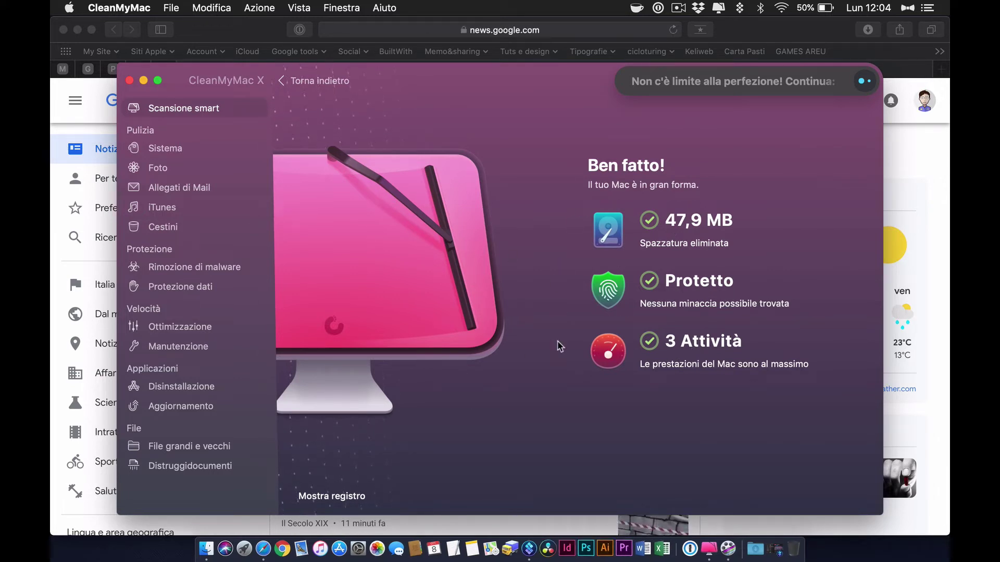
# Step: Read the descriptions of the Sistema, Foto, Allegati di Mail, iTunes, Rimozione di malware and Protezione dati modules
pyautogui.click(174, 152)
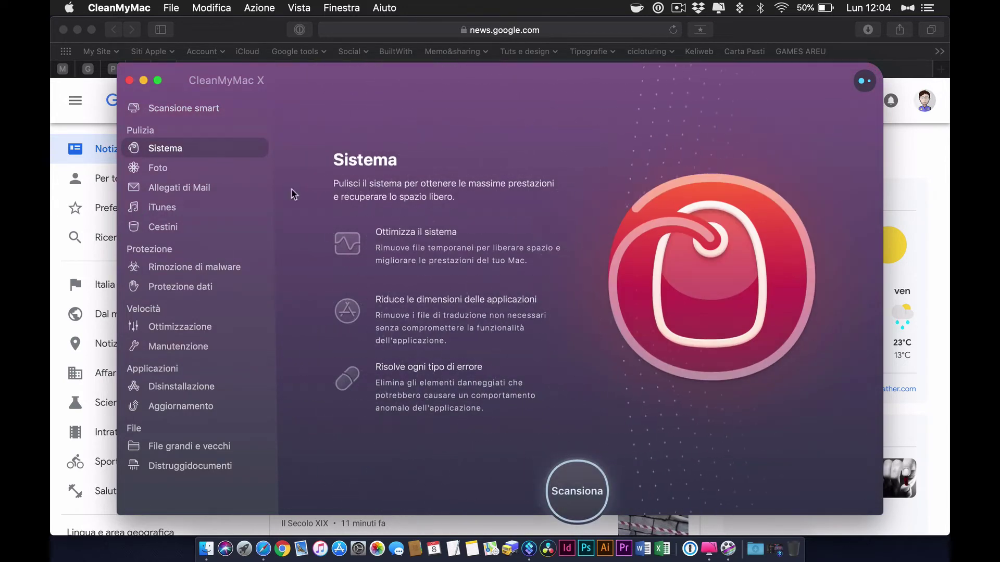
pyautogui.click(162, 171)
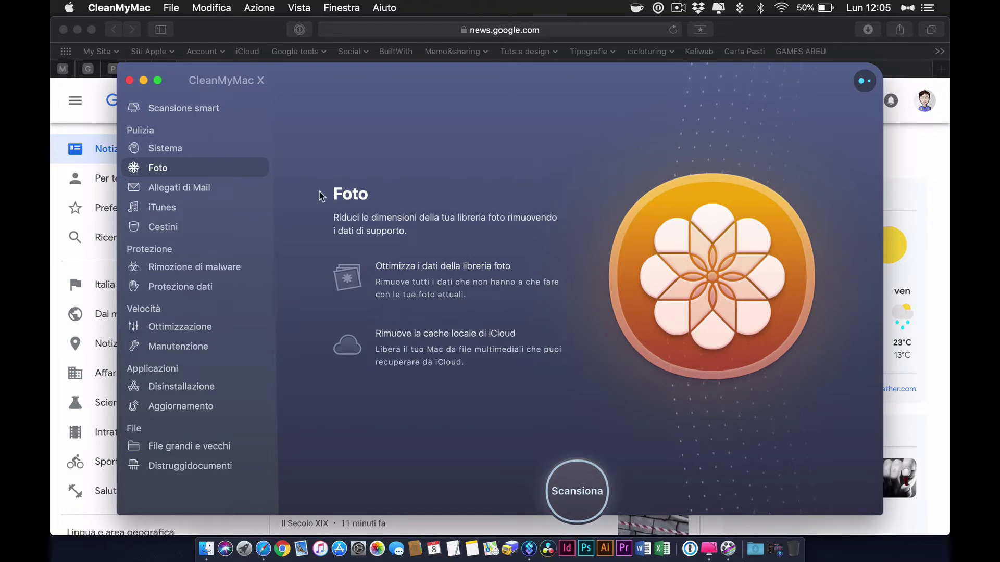
pyautogui.click(198, 189)
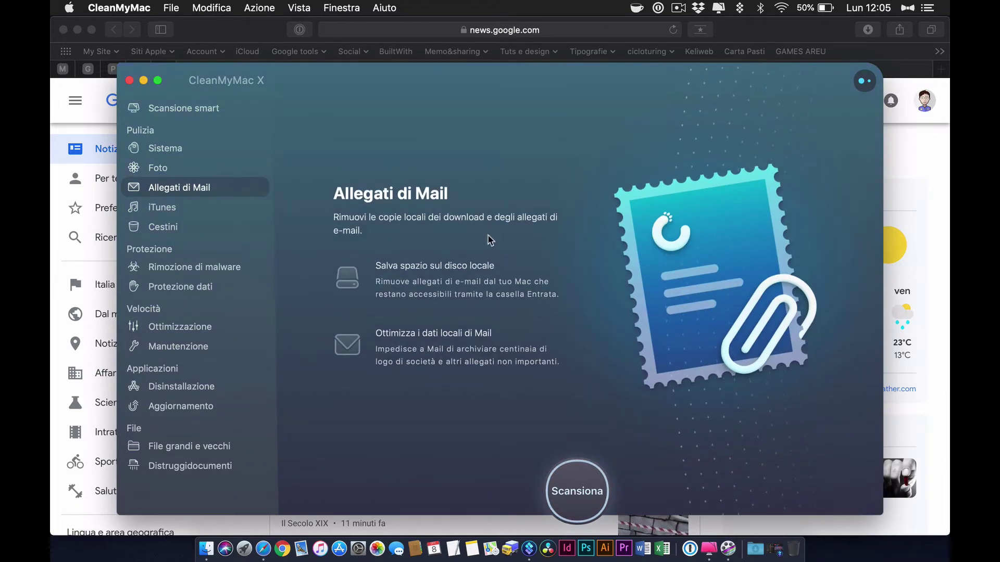
pyautogui.click(170, 209)
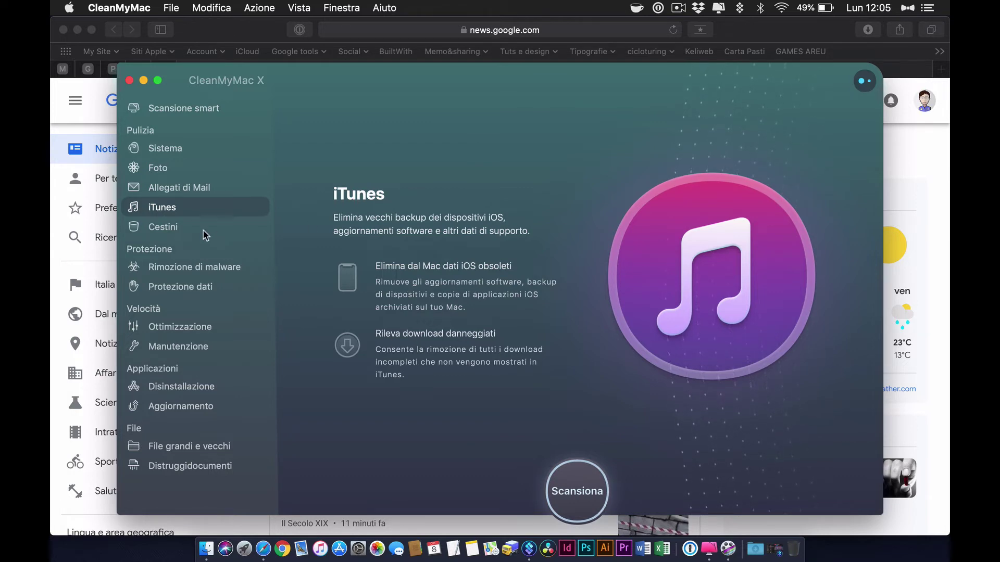
pyautogui.click(213, 267)
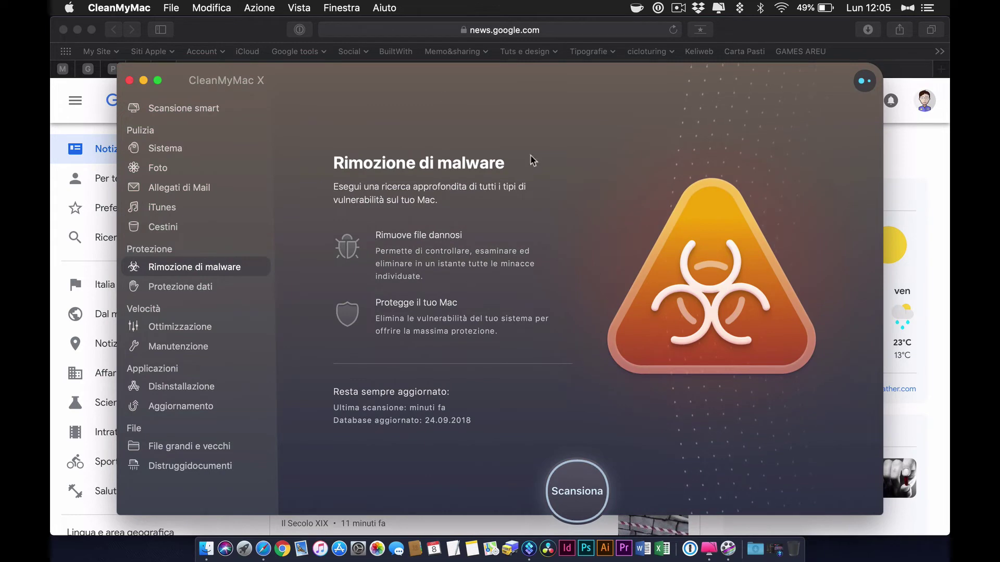
pyautogui.click(212, 285)
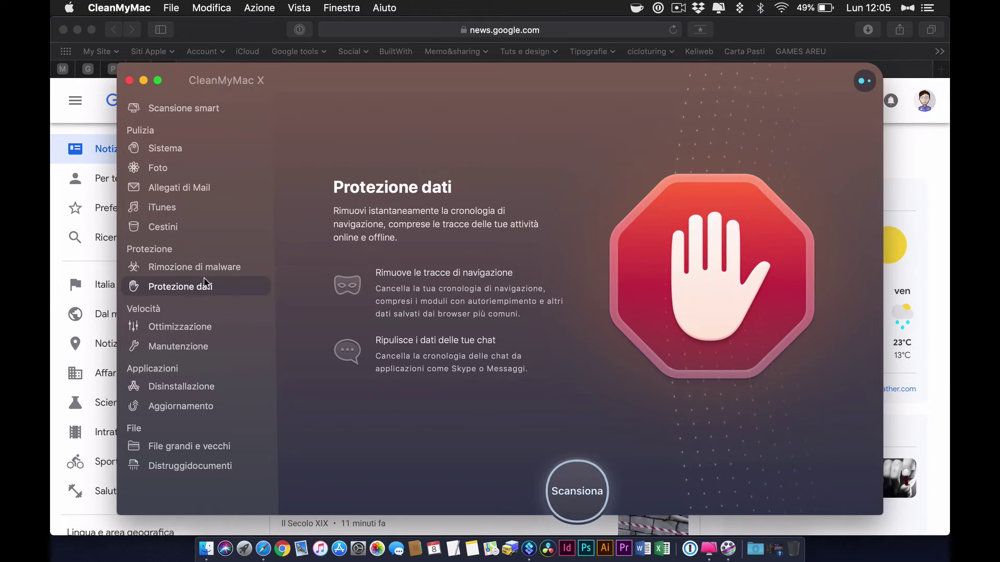
# Step: Examine the Manutenzione tasks for Spotlight reindexing, disk permission repair, maintenance scripts, RAM release and DNS cache clearing, leaving none selected
pyautogui.click(197, 349)
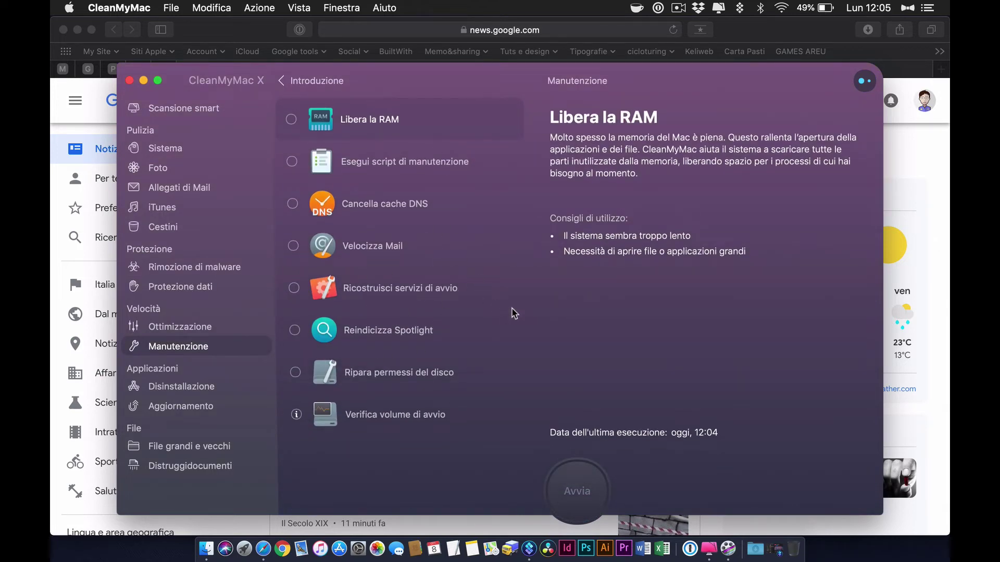
pyautogui.click(392, 339)
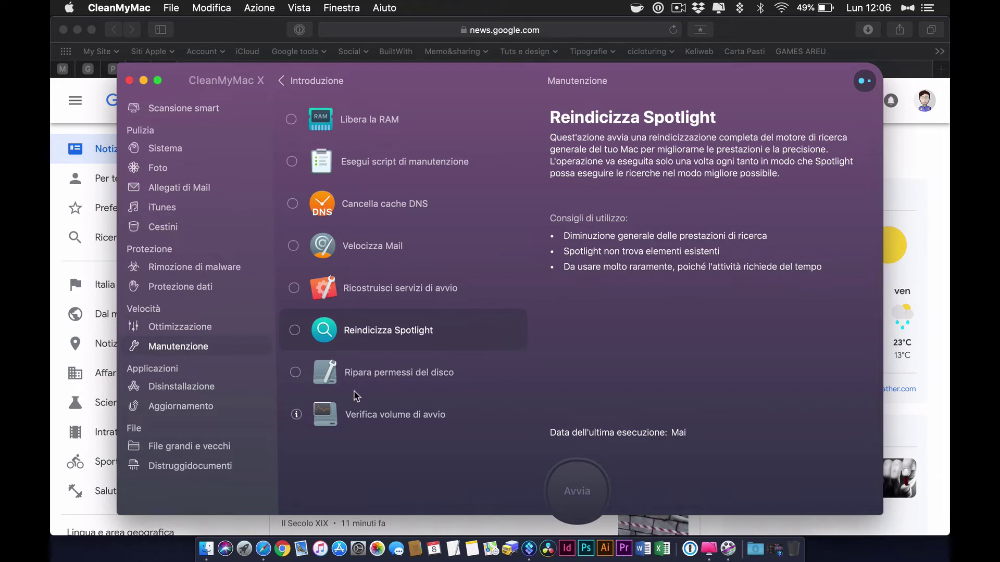
pyautogui.click(294, 330)
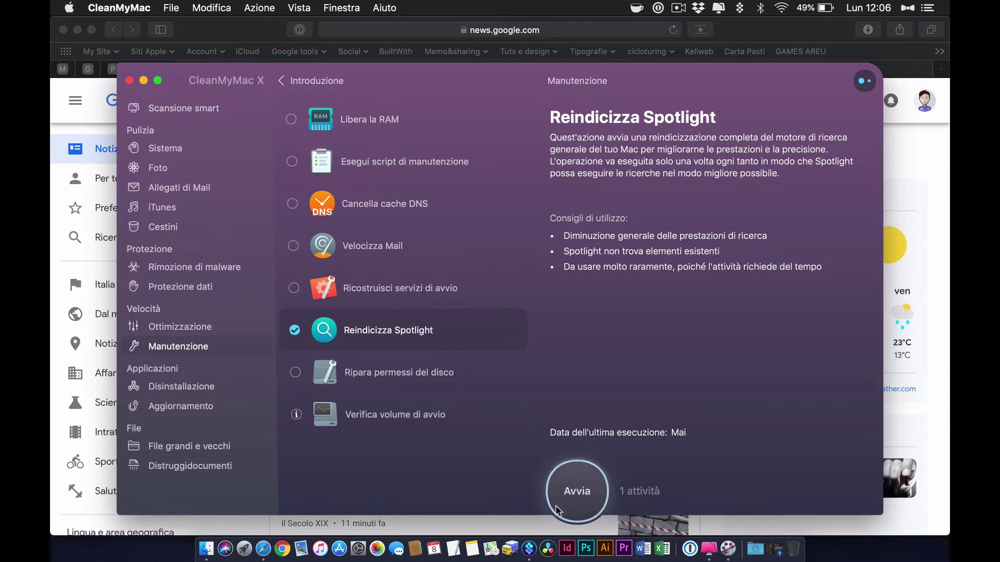
pyautogui.click(295, 330)
pyautogui.click(408, 374)
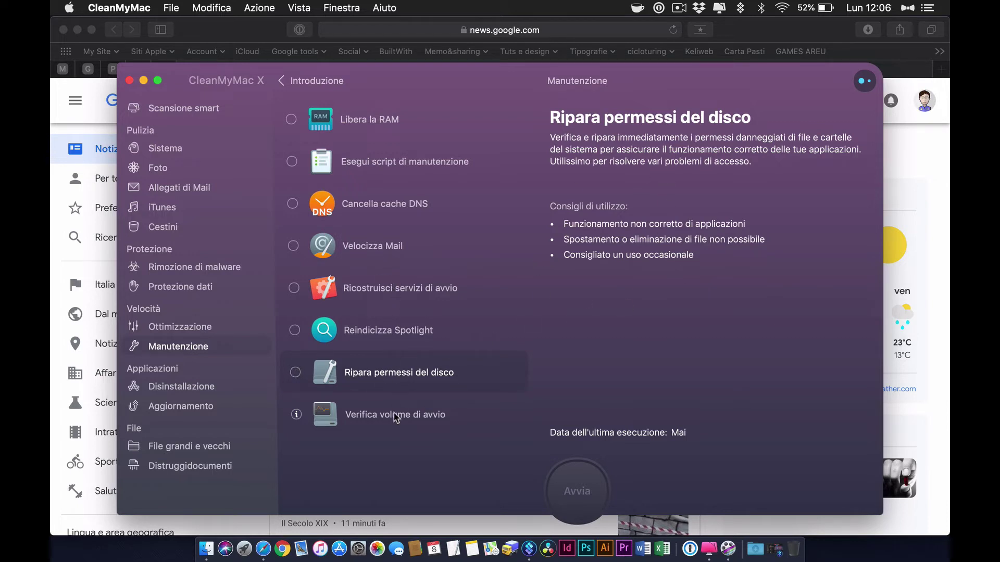
pyautogui.click(376, 166)
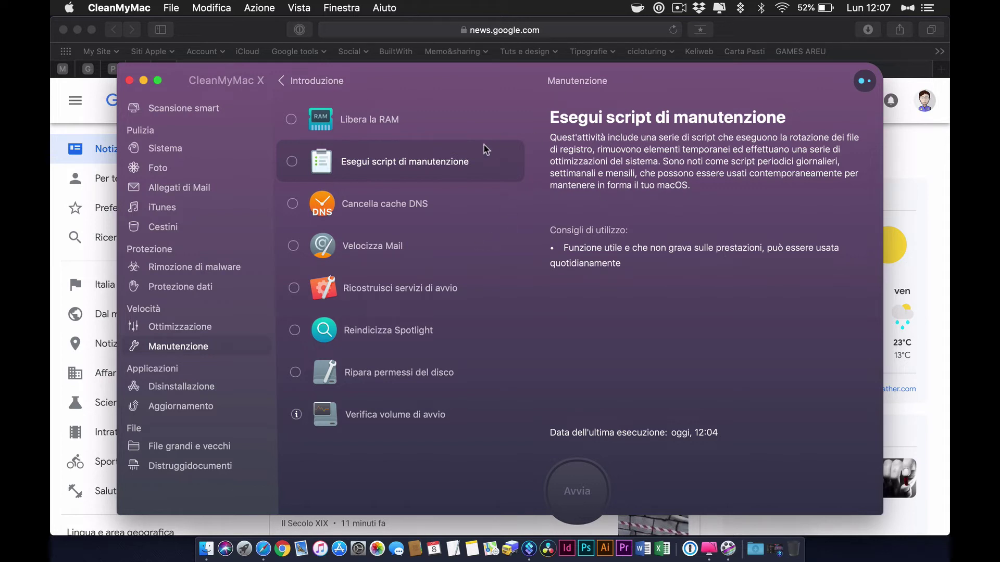
pyautogui.click(410, 127)
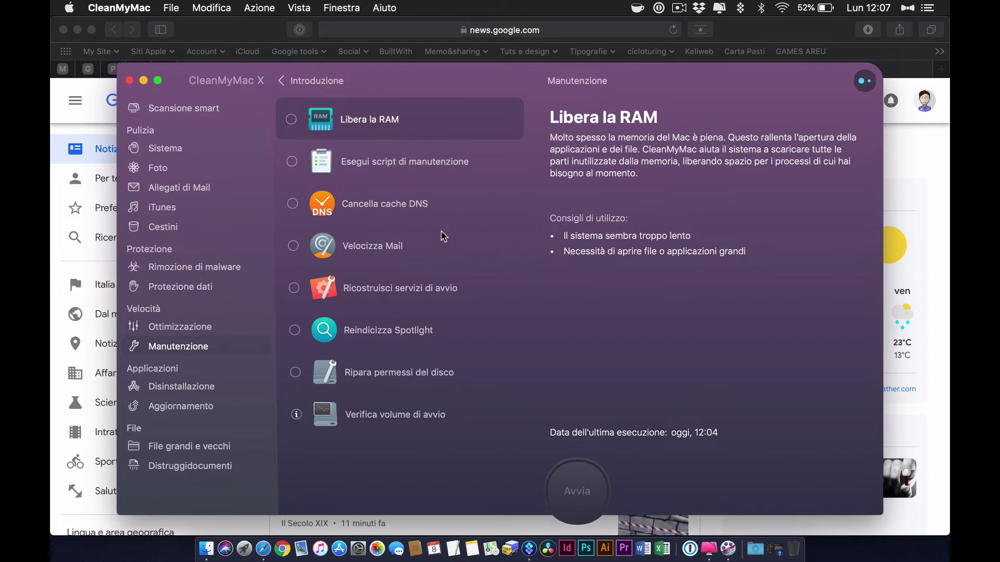
pyautogui.click(413, 208)
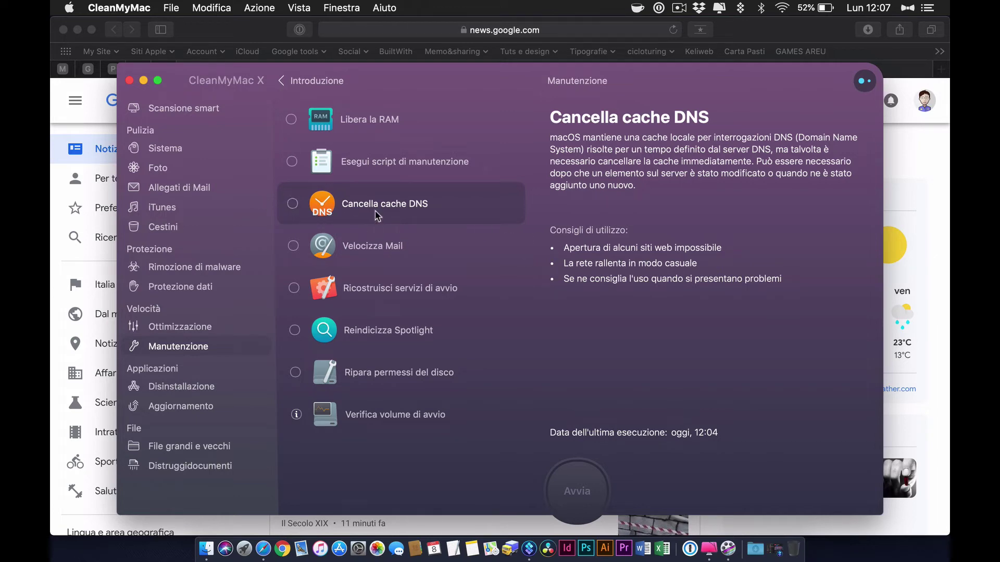
# Step: Revisit the Scansione smart results and examine the full list of installed applications in Disinstallazione
pyautogui.click(199, 110)
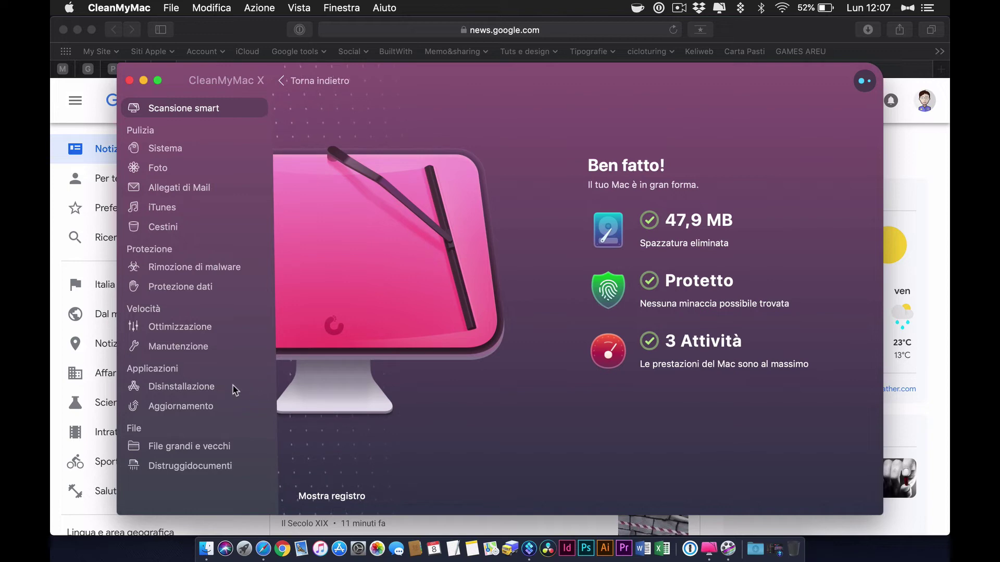
pyautogui.click(201, 386)
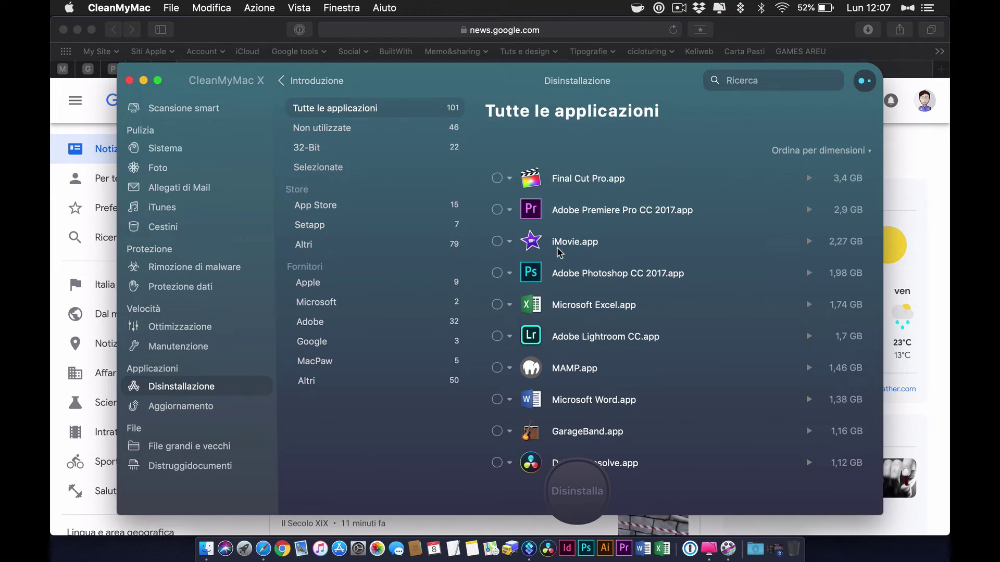
pyautogui.scroll(-5, 594, 302)
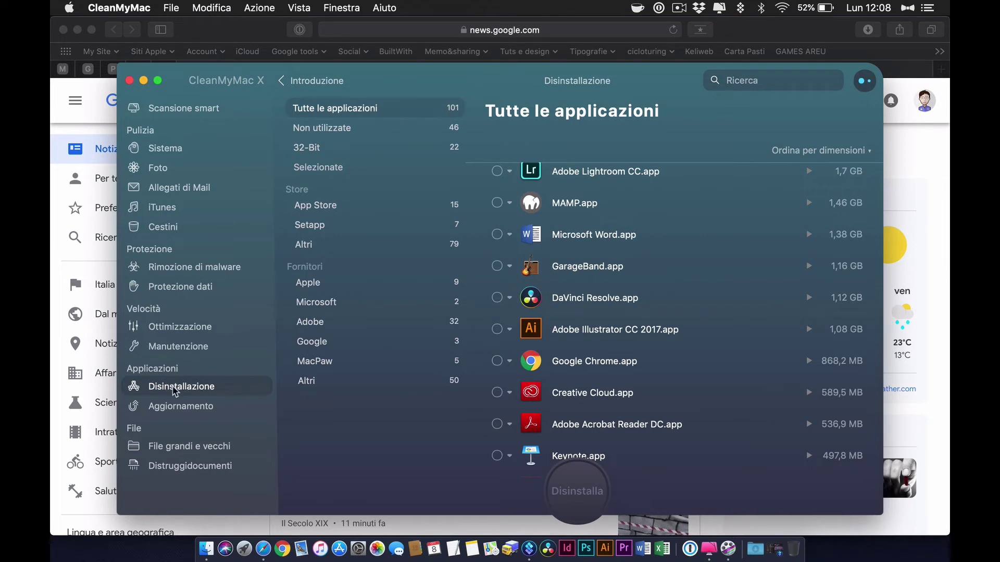
# Step: Scan the Mac for large and old files and review the full list of files found
pyautogui.click(217, 448)
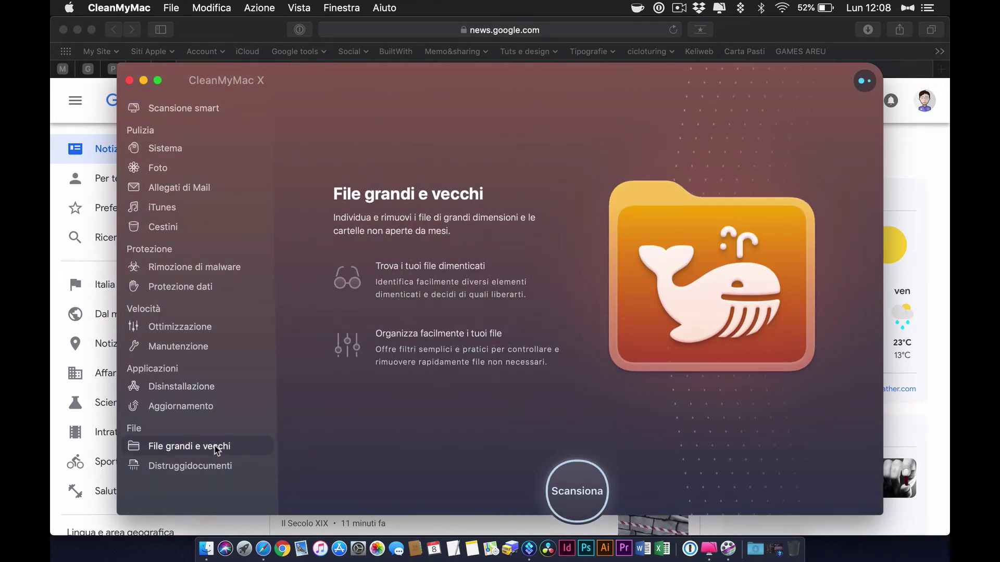
pyautogui.click(582, 493)
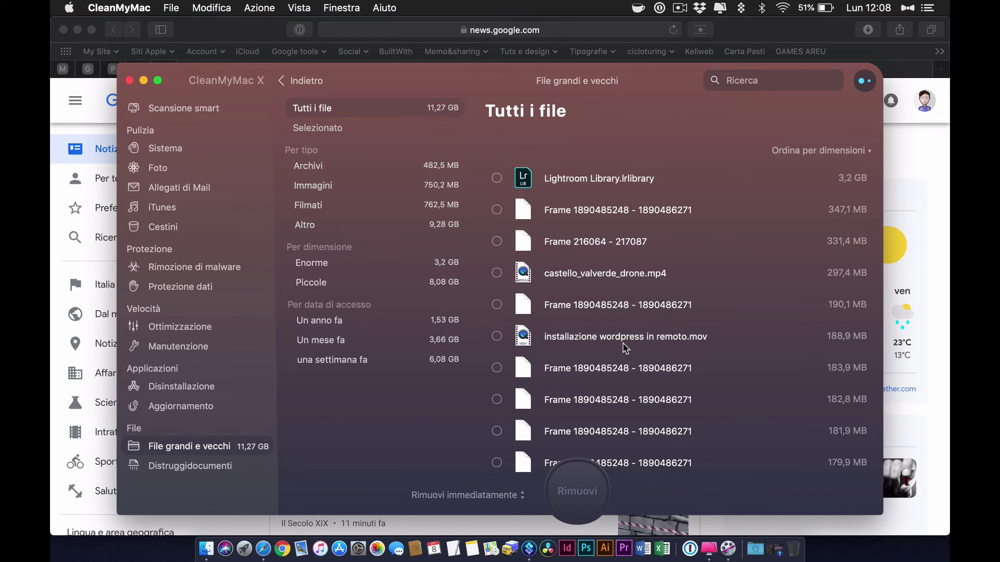
pyautogui.scroll(-2, 625, 348)
pyautogui.scroll(2, 626, 348)
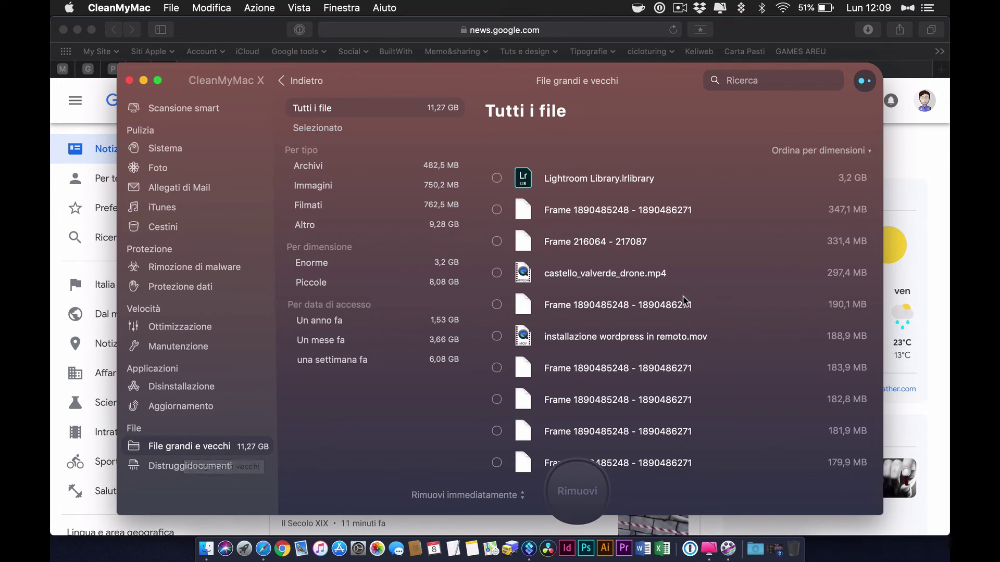
pyautogui.scroll(-3, 683, 301)
pyautogui.scroll(3, 684, 301)
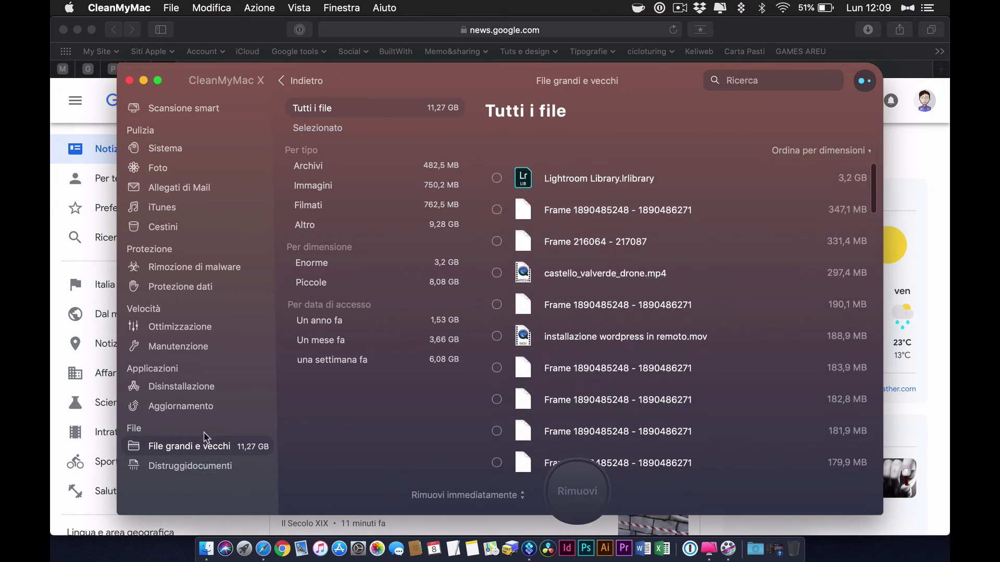
# Step: Check the actions available for the 347,1 MB Frame file without applying any, and return to the Scansione smart results
pyautogui.rightClick(719, 214)
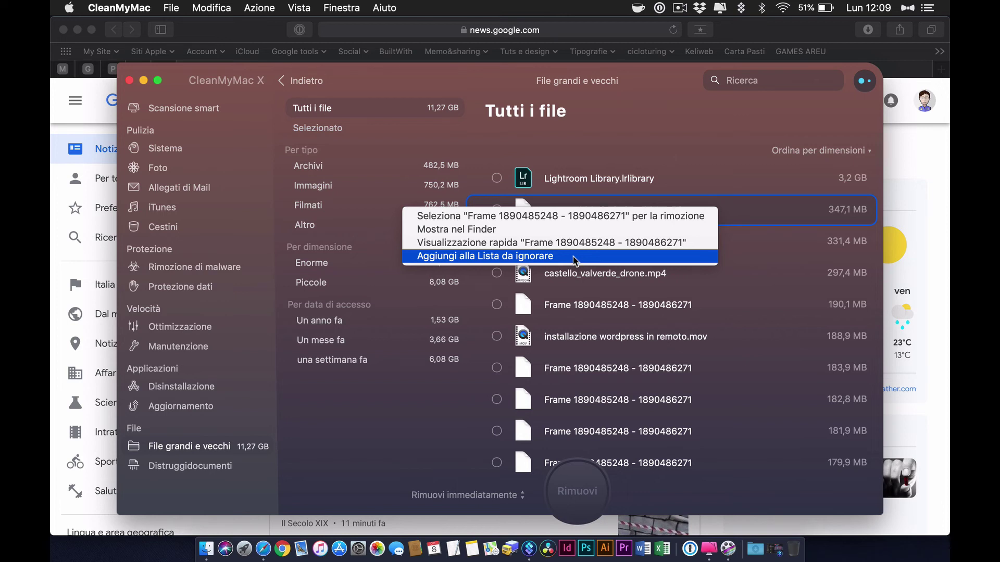
pyautogui.click(232, 480)
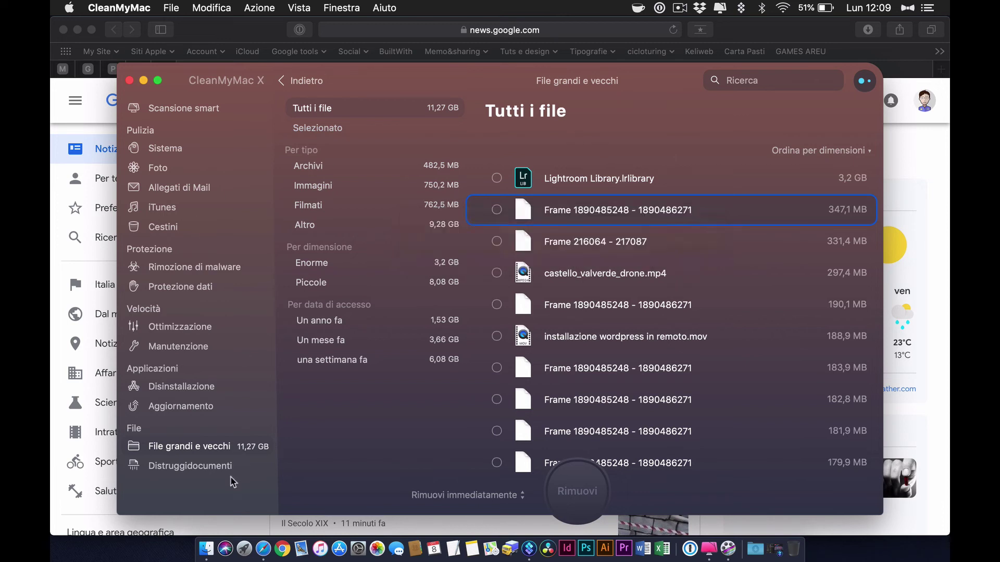
pyautogui.scroll(1, 215, 258)
pyautogui.scroll(-1, 214, 260)
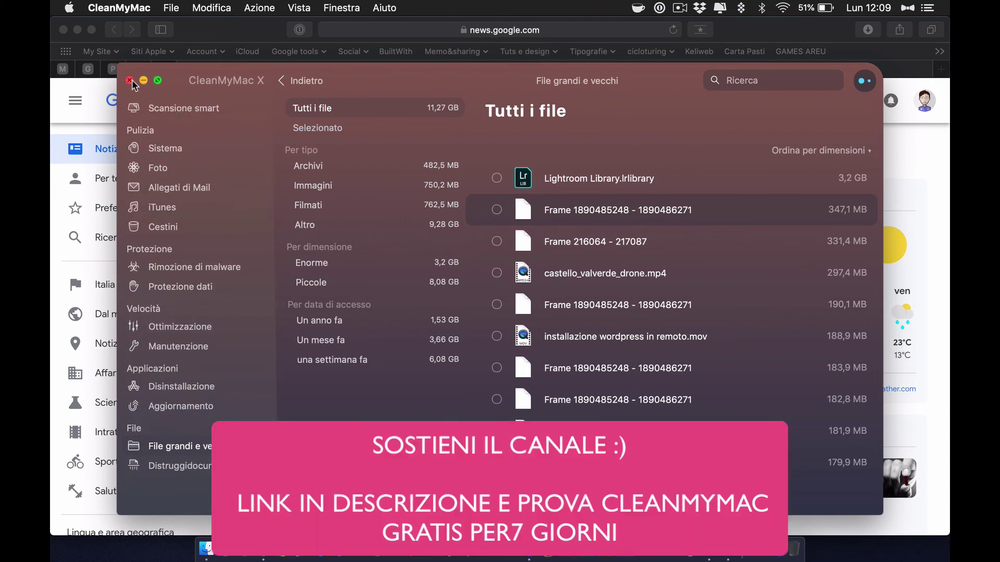
pyautogui.click(176, 107)
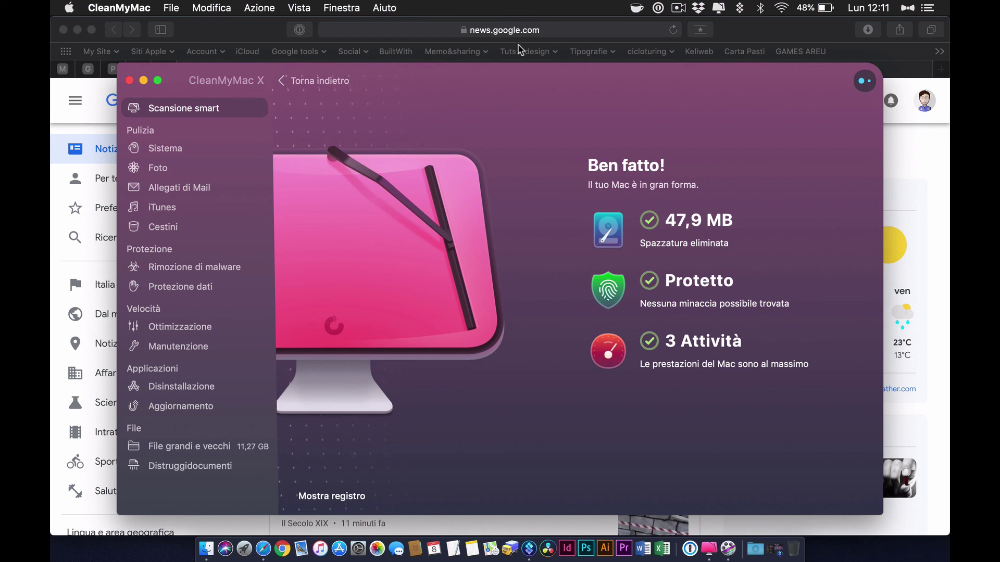
pyautogui.click(678, 9)
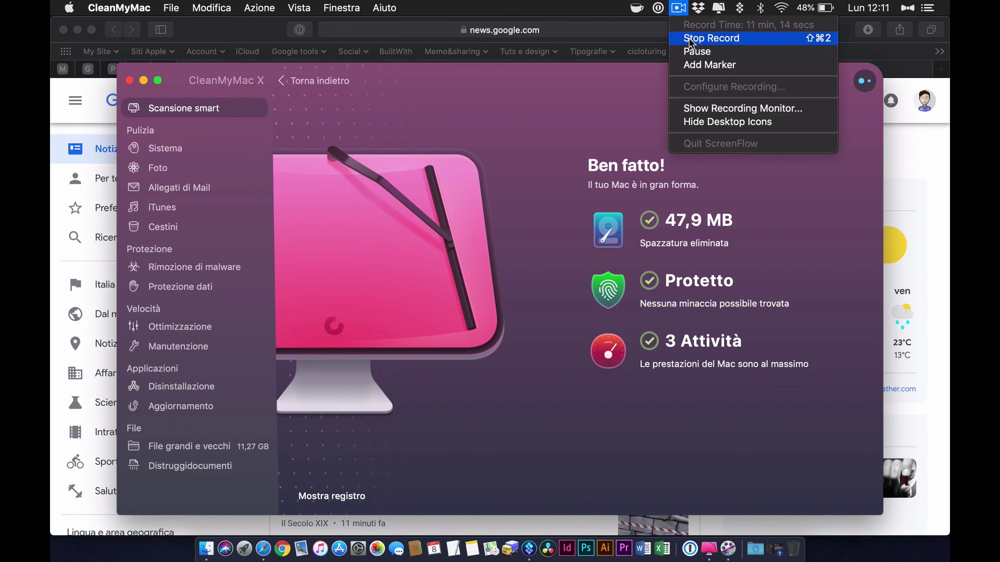